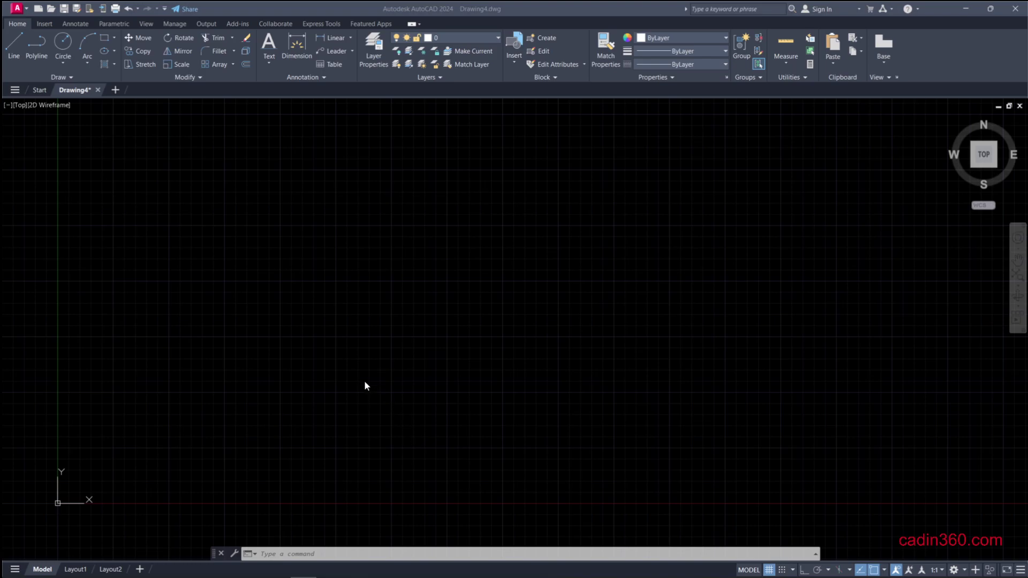
Step: Place single-line text 'cadin360 tutorials' at 0° rotation near the middle of the drawing
{"action": "left_click", "coordinate": [293, 556]}
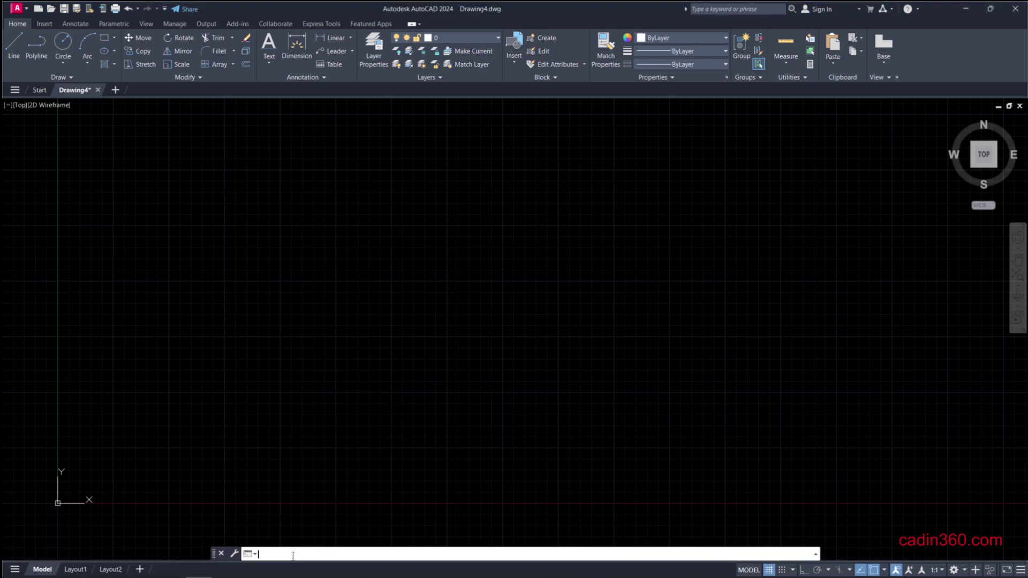
{"action": "type", "text": "T"}
{"action": "type", "text": "EXT"}
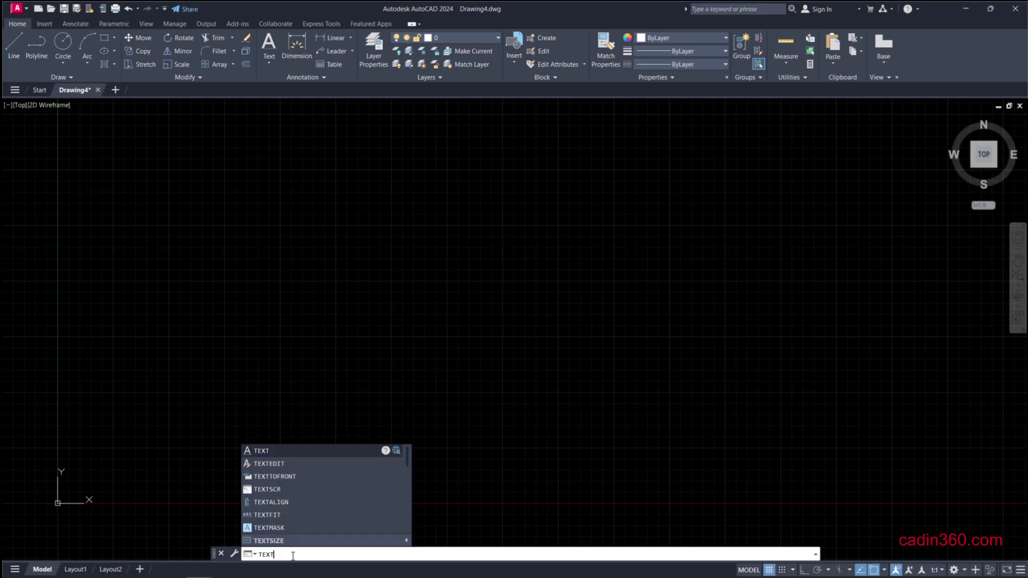
{"action": "key", "text": "Return"}
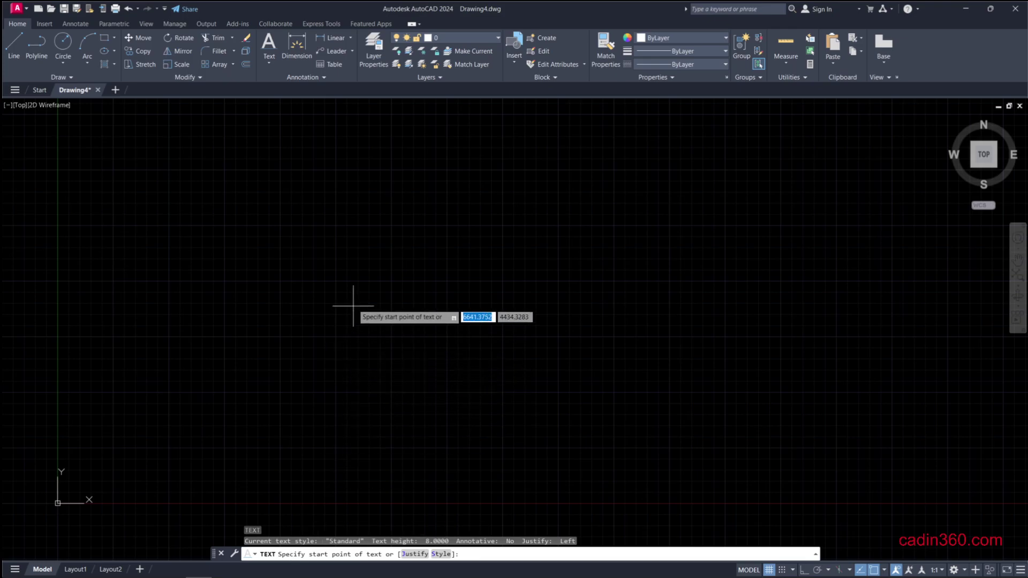
{"action": "left_click", "coordinate": [375, 265]}
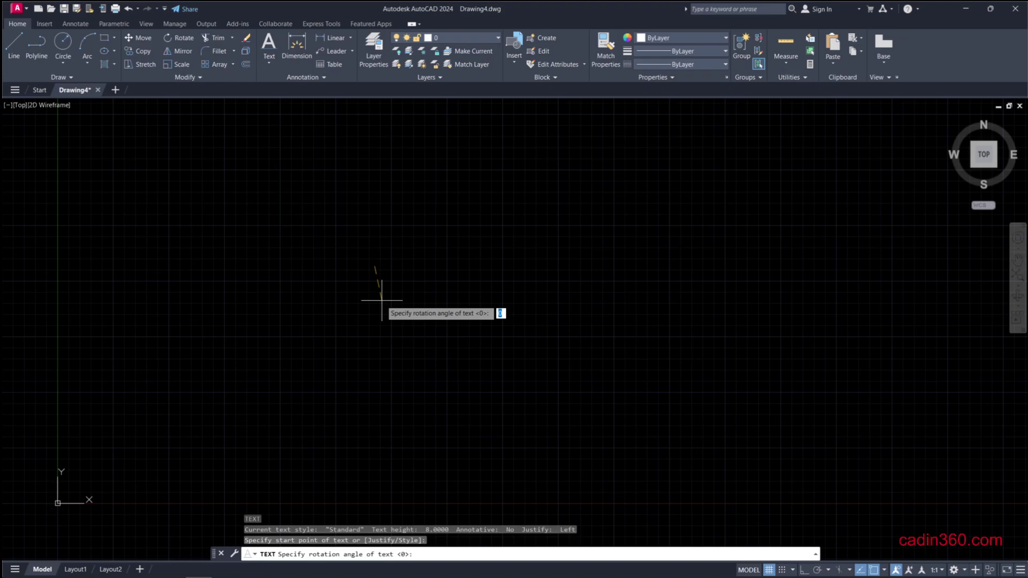
{"action": "key", "text": "Return"}
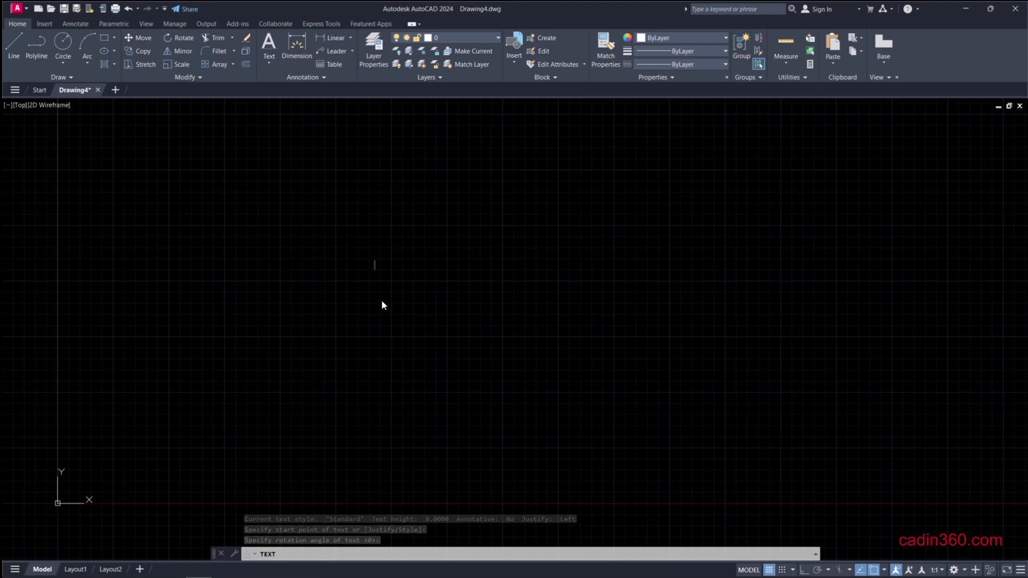
{"action": "type", "text": "cadin"}
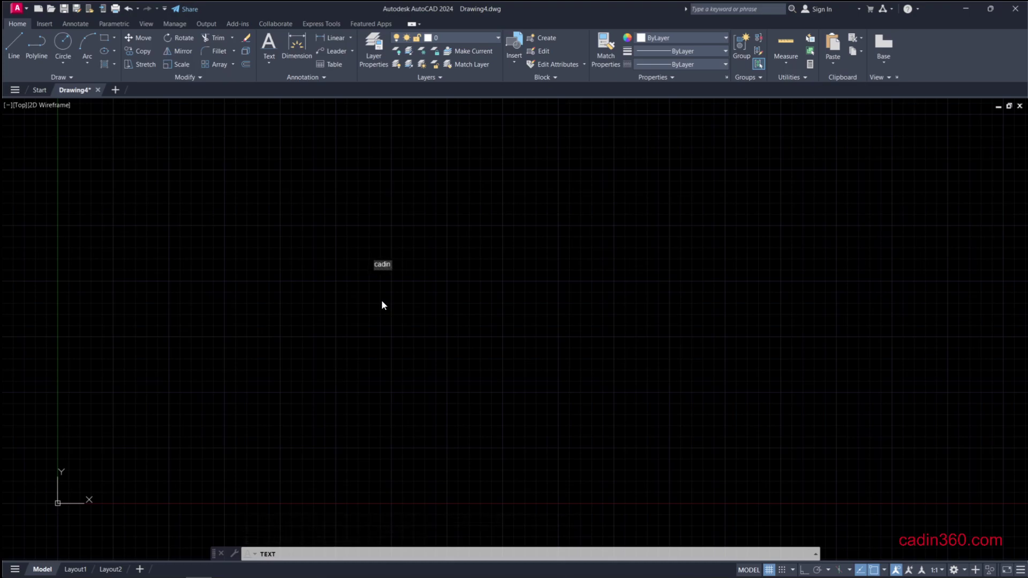
{"action": "type", "text": "360"}
{"action": "type", "text": " tu"}
{"action": "type", "text": "toria"}
{"action": "type", "text": "ls"}
{"action": "key", "text": "Return"}
{"action": "key", "text": "Return"}
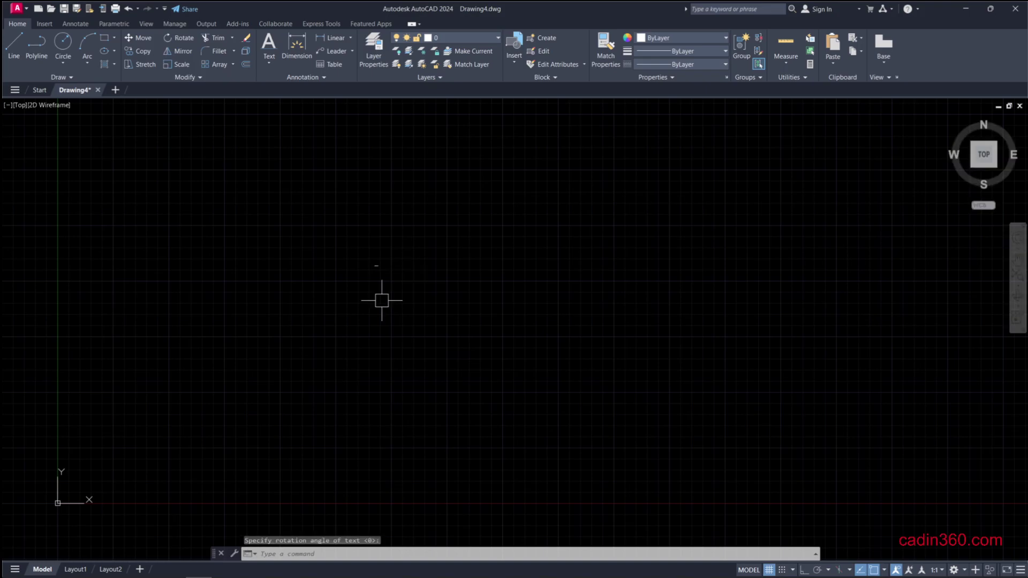
{"action": "middle_click", "coordinate": [381, 299]}
{"action": "middle_click", "coordinate": [381, 299]}
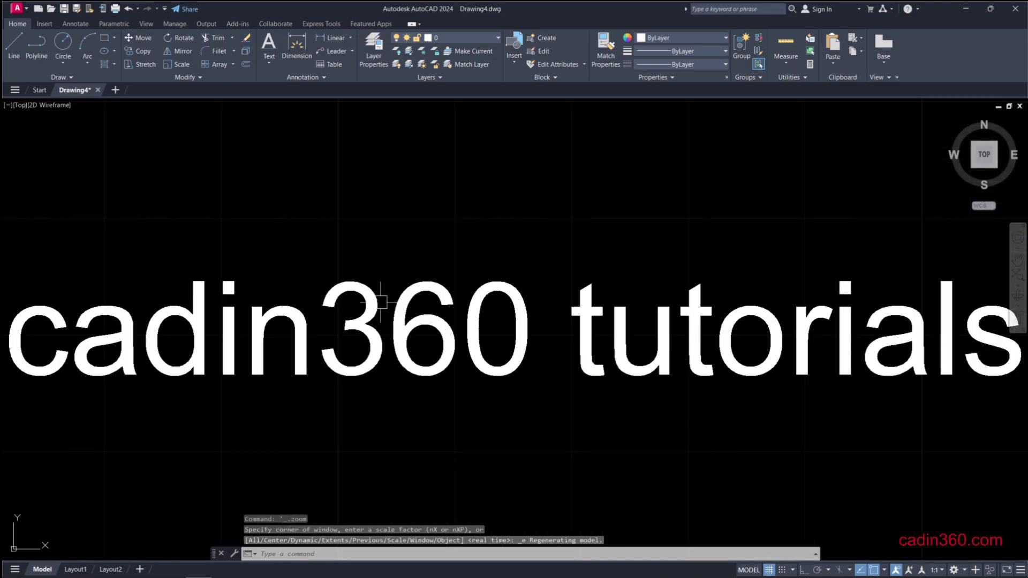
{"action": "scroll", "coordinate": [405, 340], "scroll_direction": "up", "scroll_amount": 1}
{"action": "scroll", "coordinate": [379, 340], "scroll_direction": "down", "scroll_amount": 3}
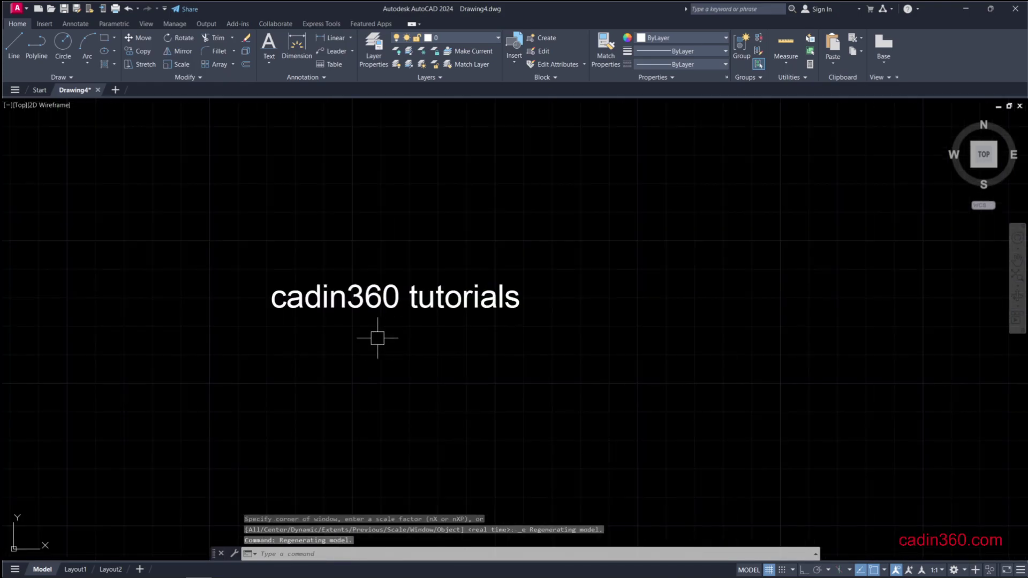
{"action": "middle_click_drag", "start_coordinate": [378, 340], "coordinate": [454, 335]}
{"action": "left_click", "coordinate": [466, 294]}
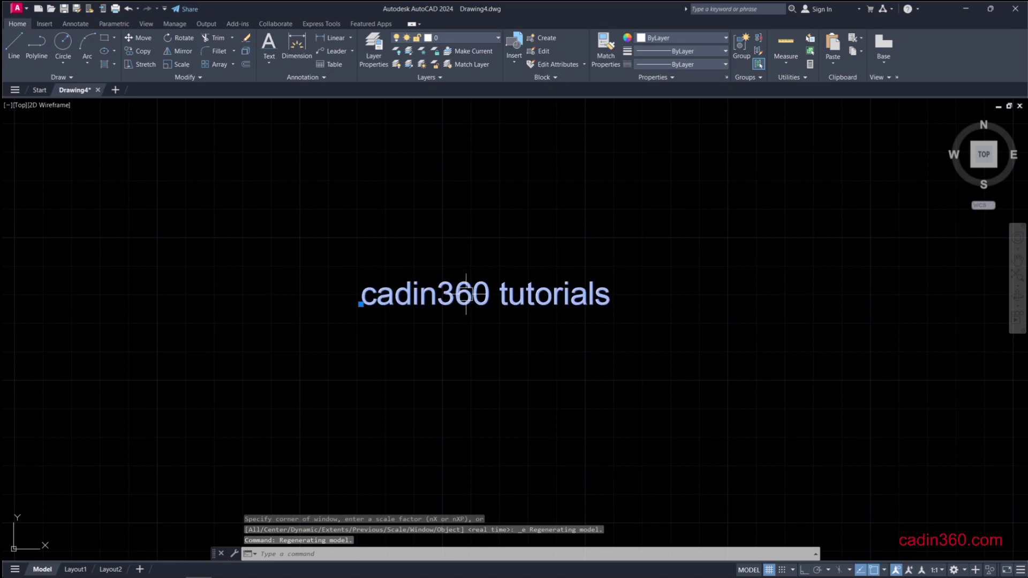
{"action": "right_click", "coordinate": [466, 293]}
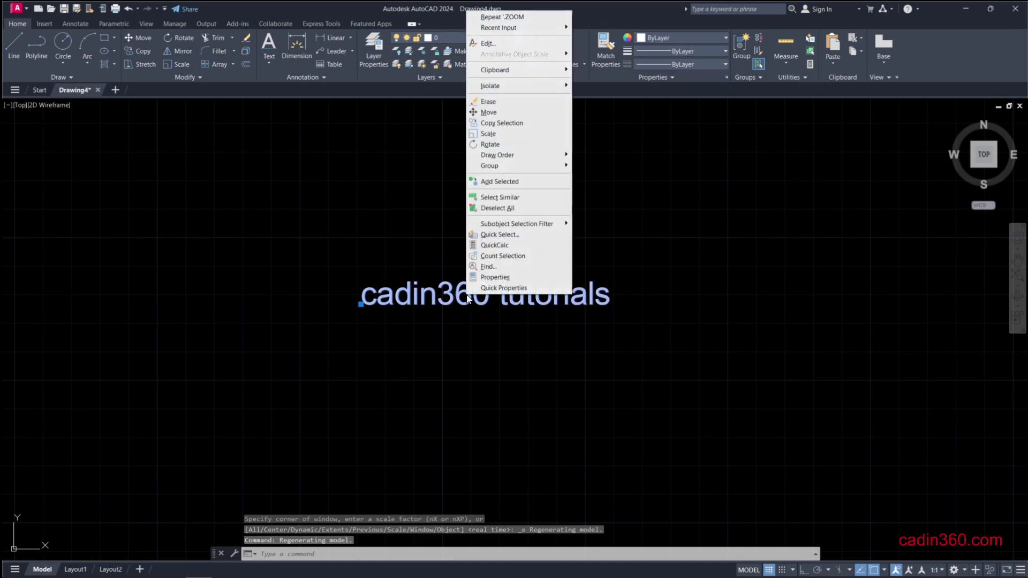
{"action": "left_click", "coordinate": [493, 279]}
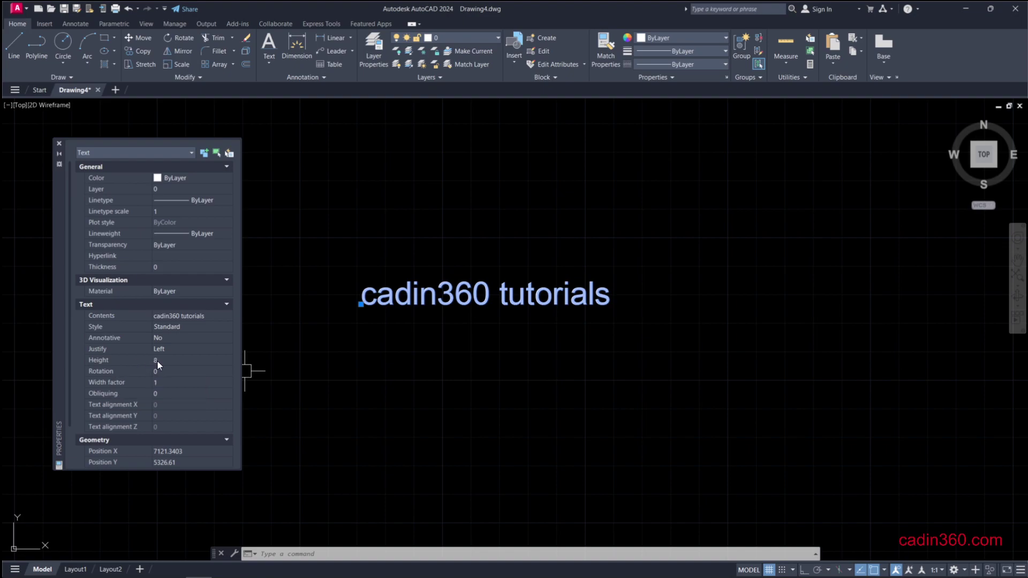
{"action": "left_click", "coordinate": [59, 143]}
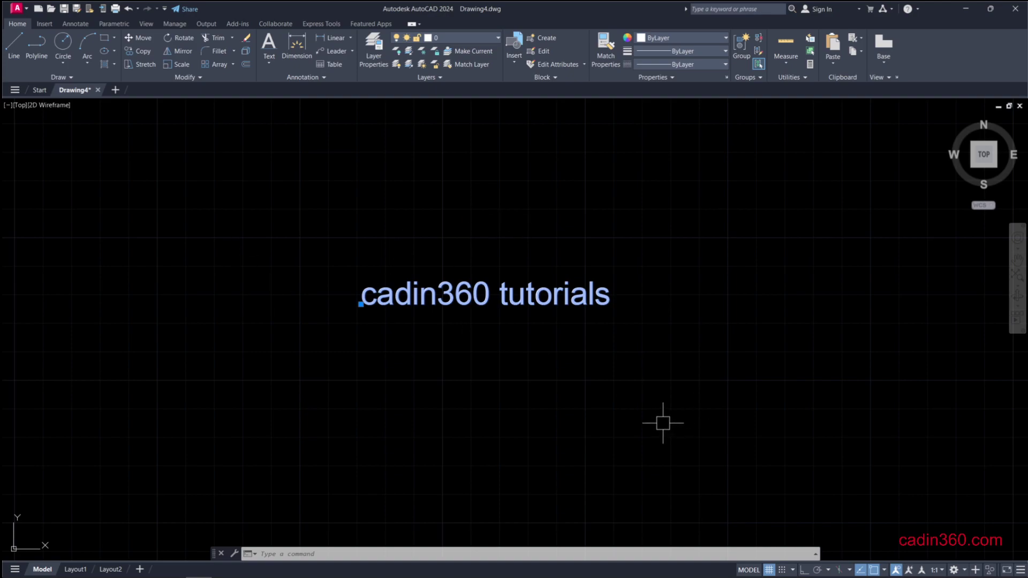
Step: Open the Text Style settings and enter a trial height of 8 for Standard
{"action": "key", "text": "Escape"}
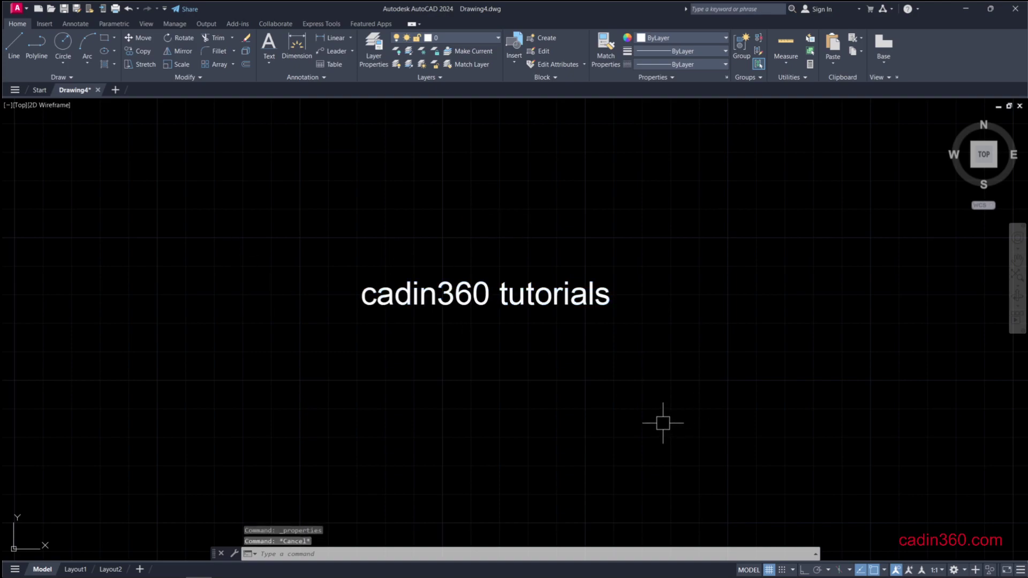
{"action": "type", "text": "ST"}
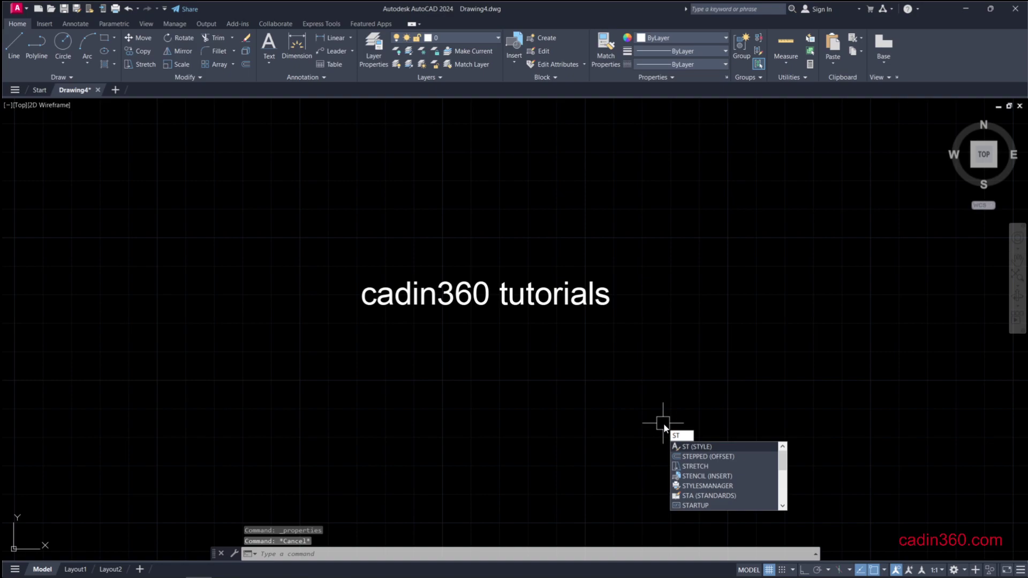
{"action": "left_click", "coordinate": [697, 450]}
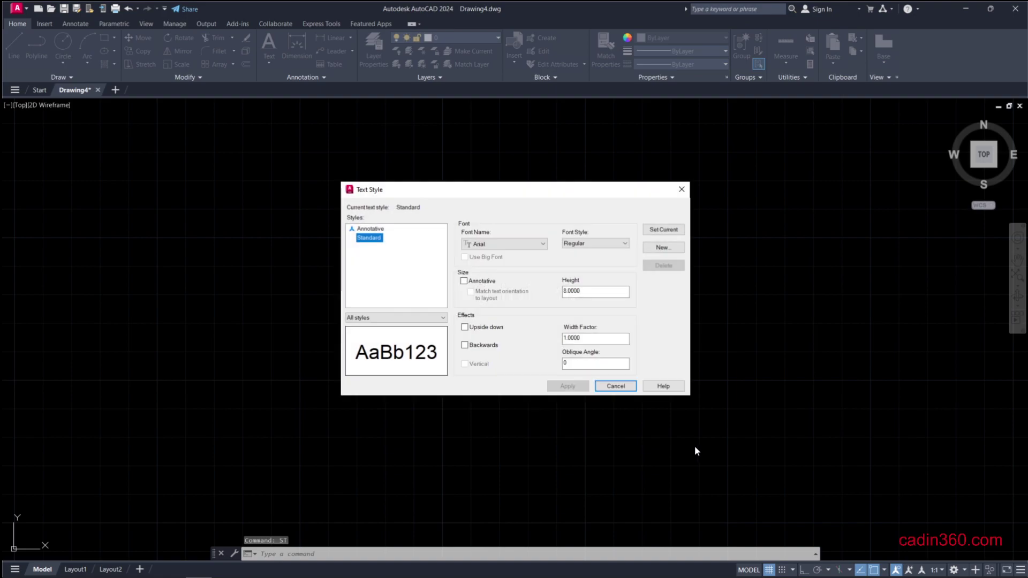
{"action": "left_click", "coordinate": [565, 291]}
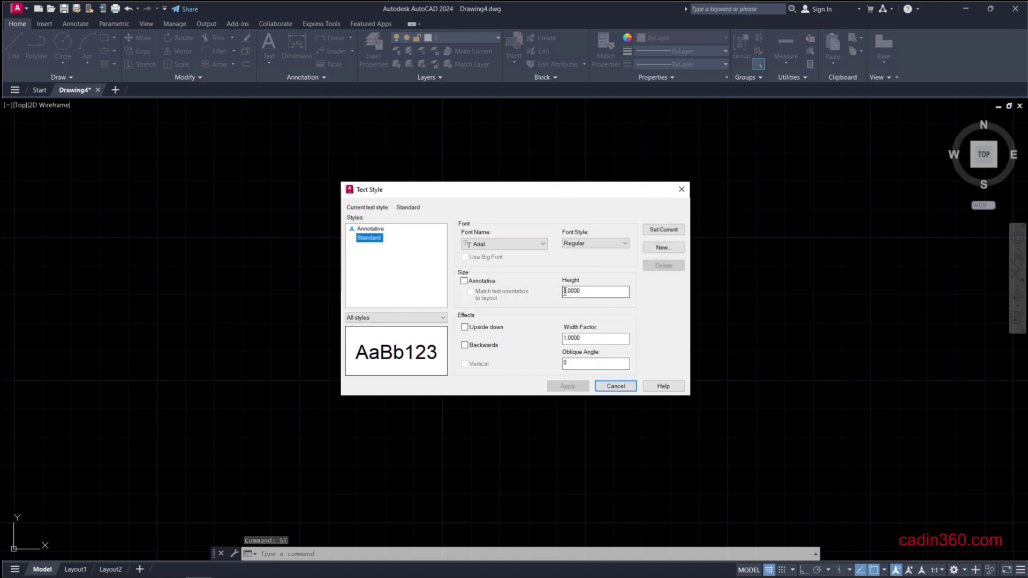
{"action": "key", "text": "Delete"}
{"action": "type", "text": "8"}
{"action": "mouse_move", "coordinate": [370, 238]}
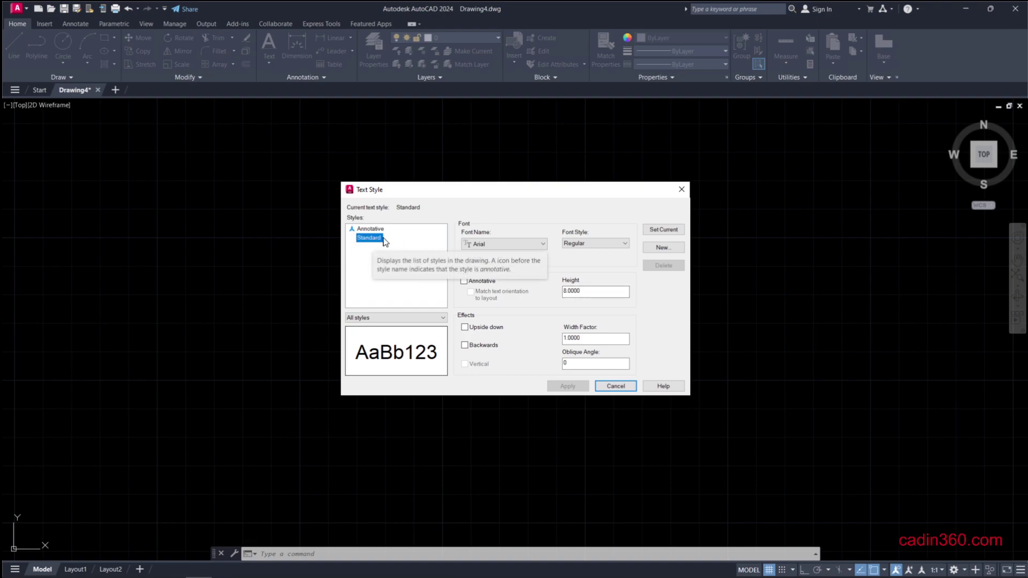
Step: Change the Standard style height to 5, make it current, and save the change
{"action": "double_click", "coordinate": [589, 291]}
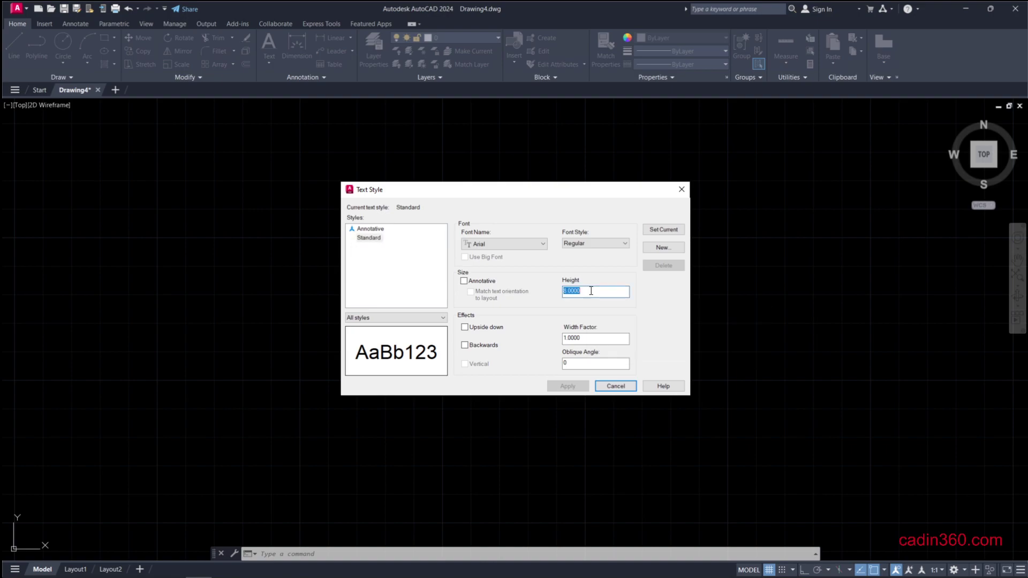
{"action": "left_click", "coordinate": [590, 291]}
{"action": "double_click", "coordinate": [591, 290]}
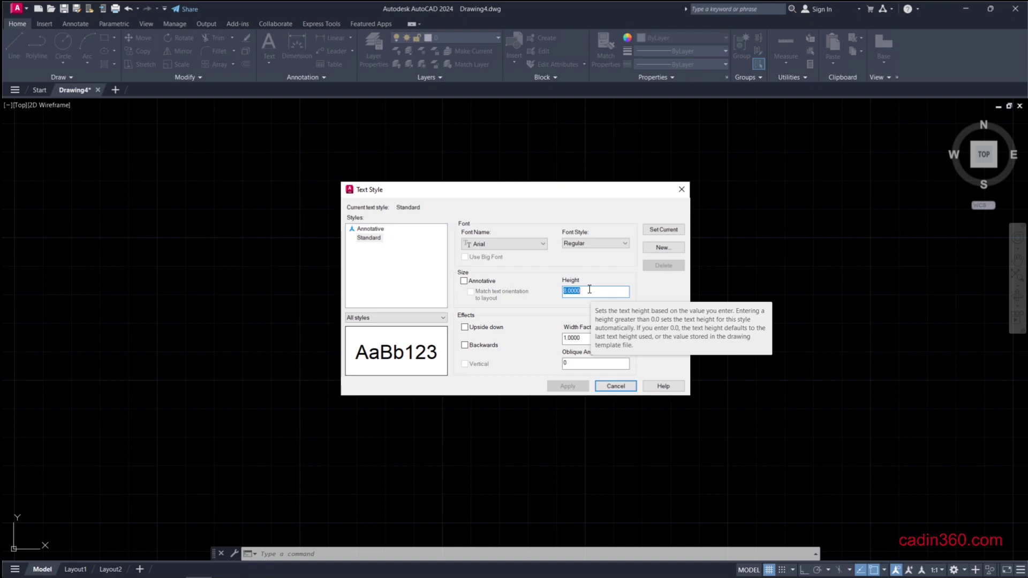
{"action": "type", "text": "5"}
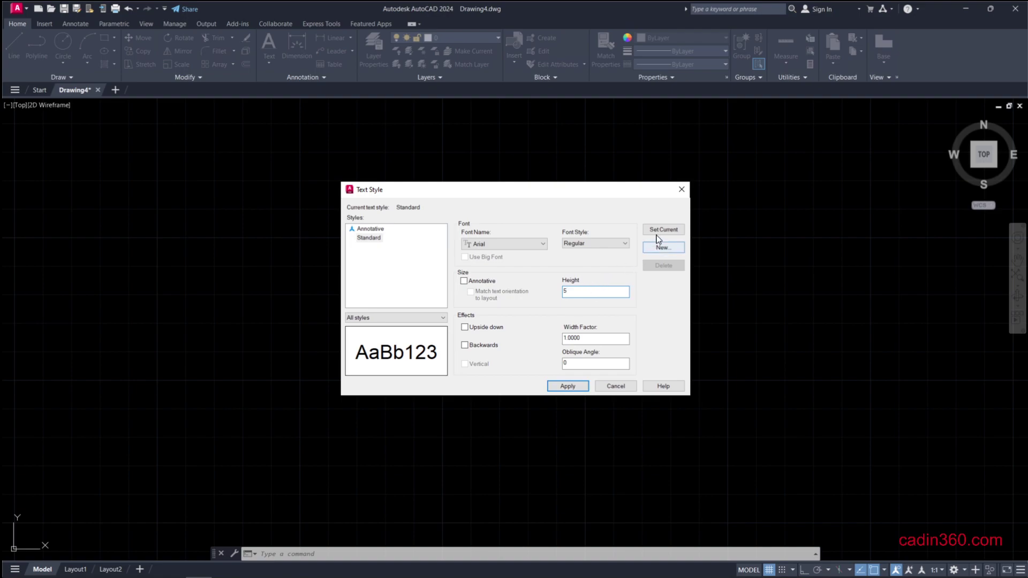
{"action": "left_click", "coordinate": [662, 230]}
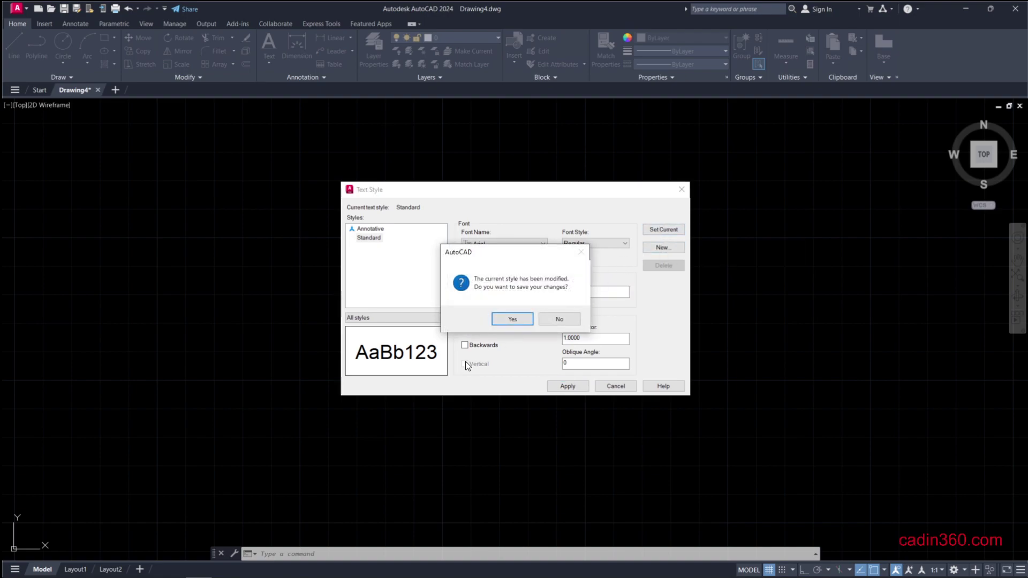
{"action": "left_click", "coordinate": [503, 319]}
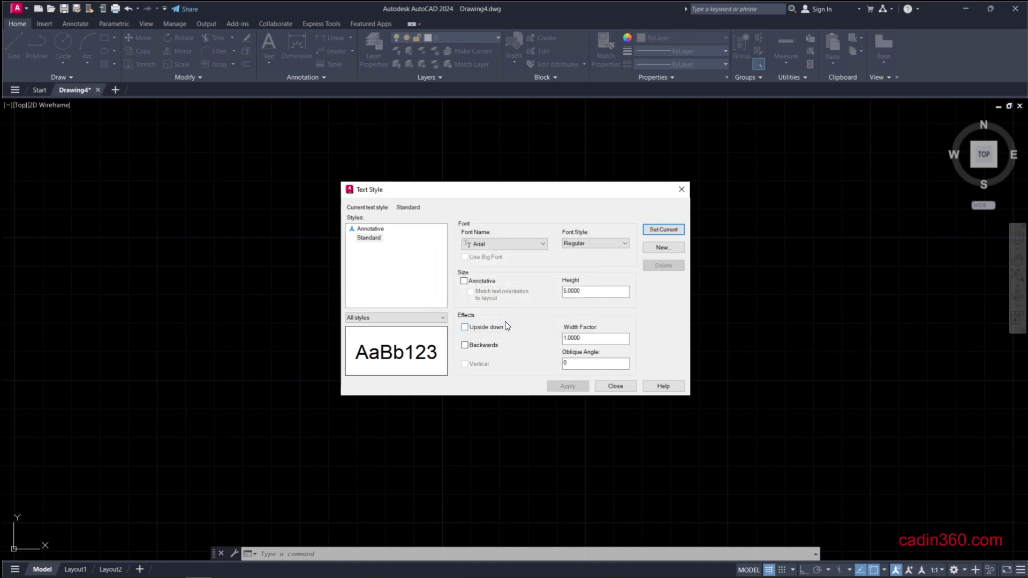
{"action": "left_click", "coordinate": [616, 387]}
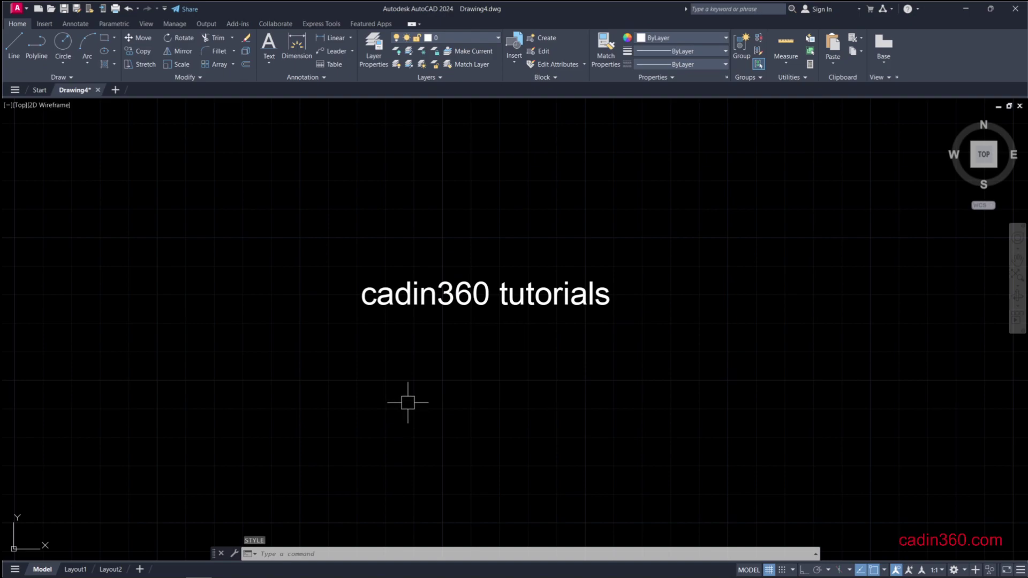
Step: Add 0° single-line text 'cadsin360 tutorials' to the right of the first line
{"action": "type", "text": "TEX"}
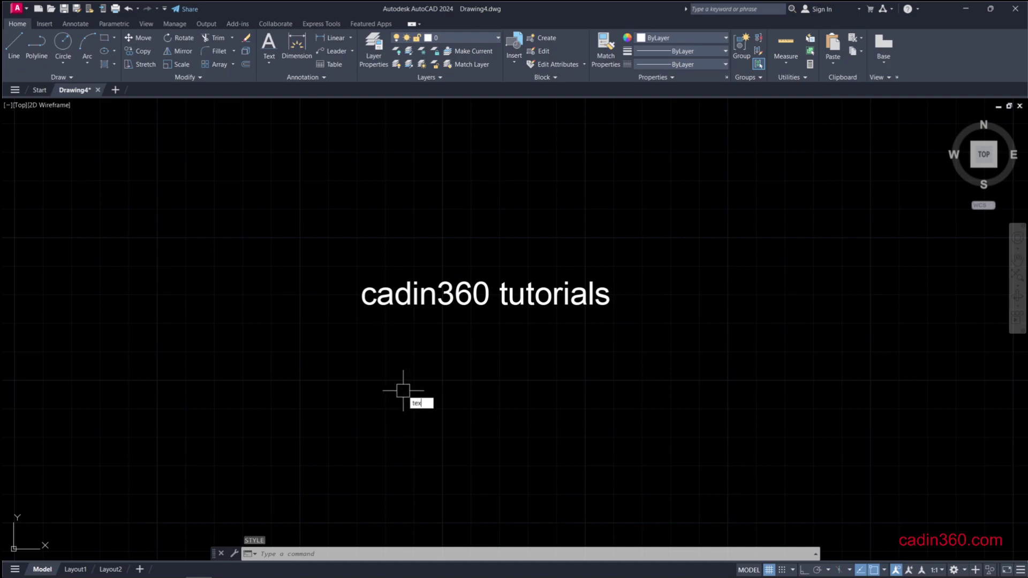
{"action": "type", "text": "T"}
{"action": "key", "text": "Return"}
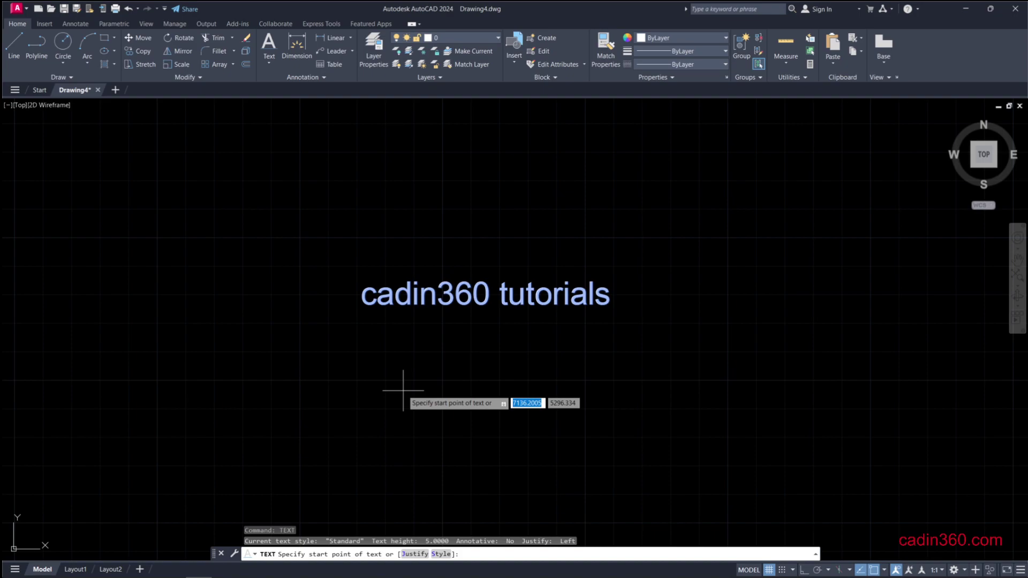
{"action": "left_click", "coordinate": [652, 307]}
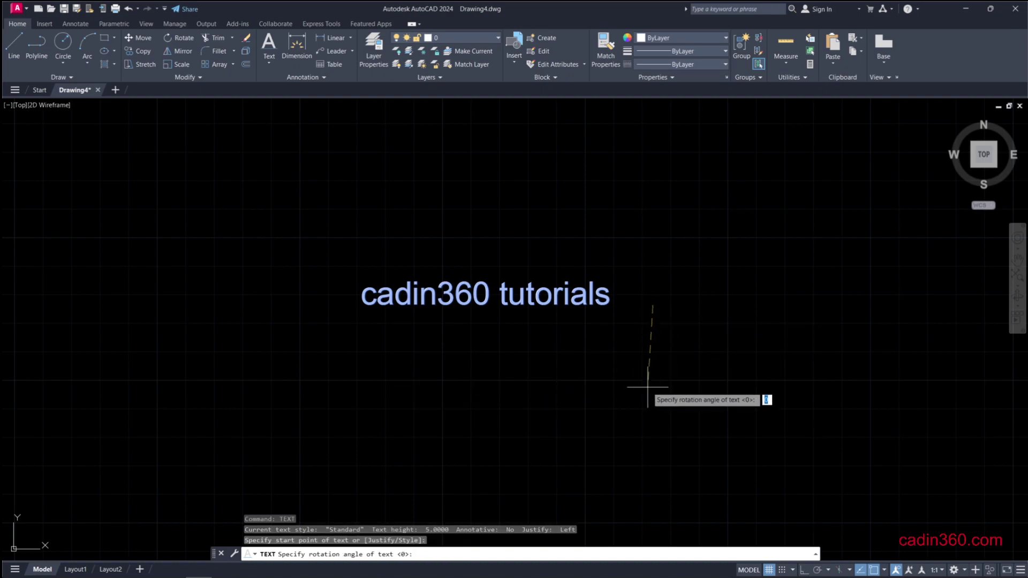
{"action": "key", "text": "Return"}
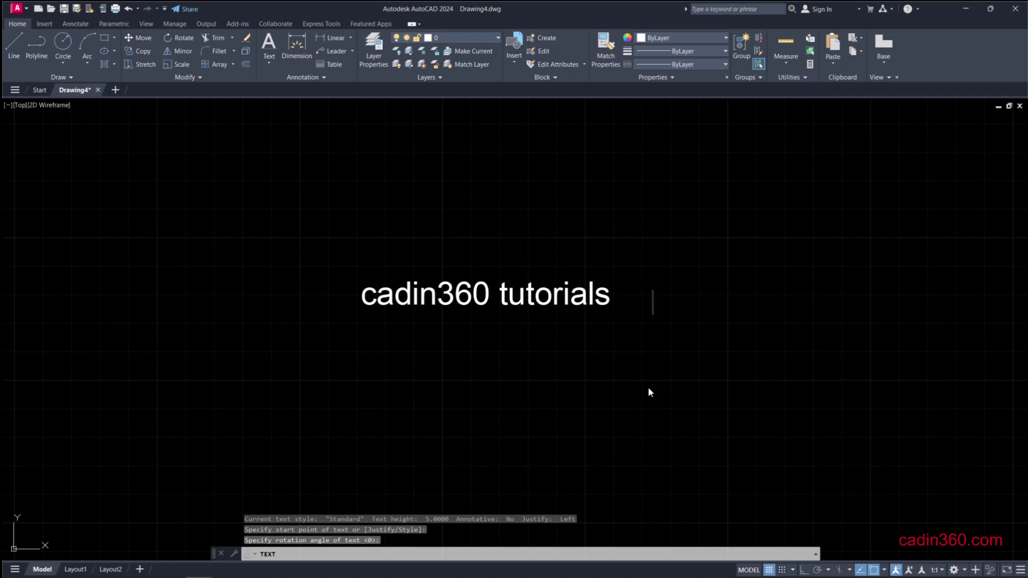
{"action": "type", "text": "cadsin3"}
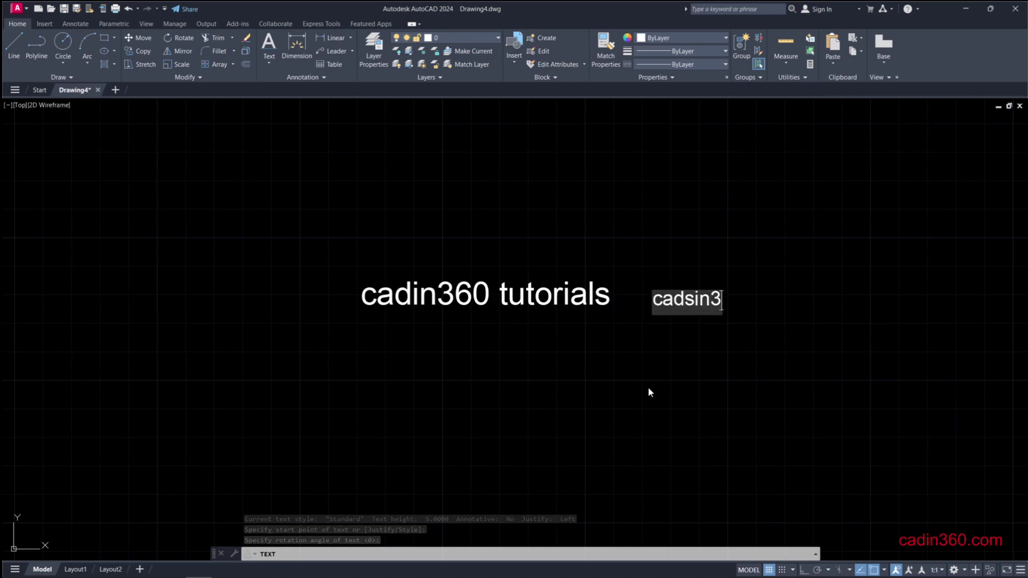
{"action": "type", "text": "60"}
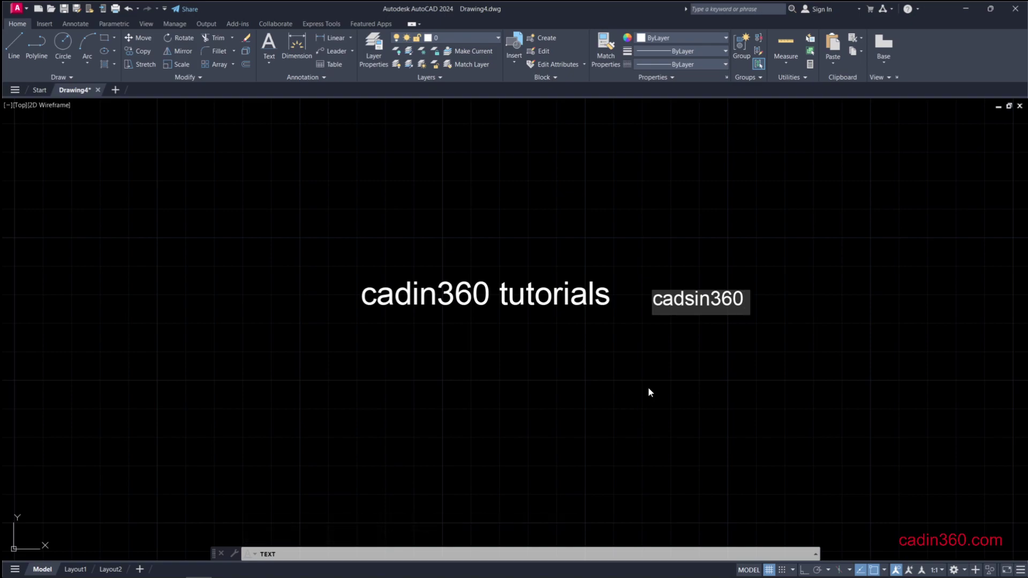
{"action": "type", "text": " tuto"}
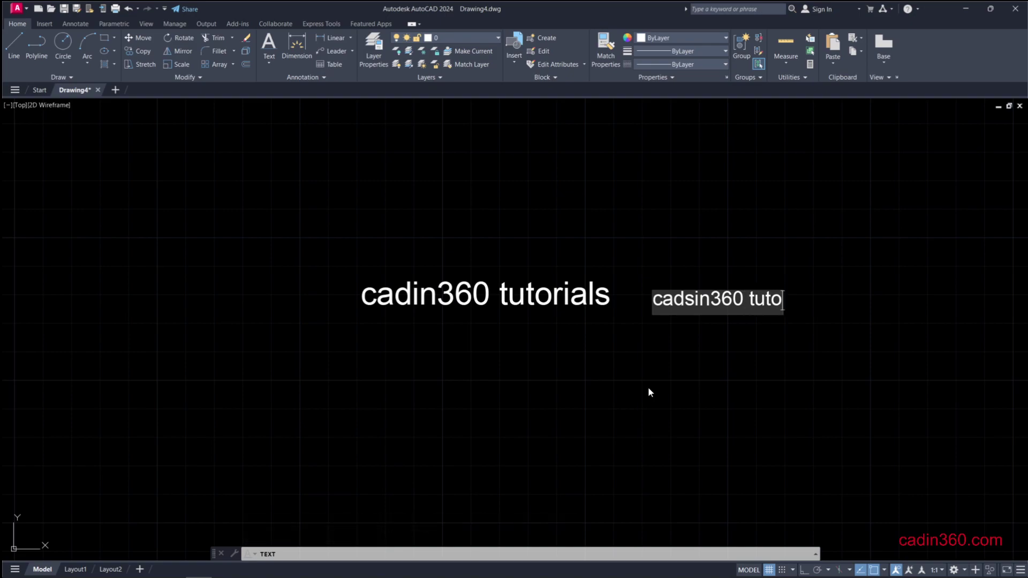
{"action": "type", "text": "rials"}
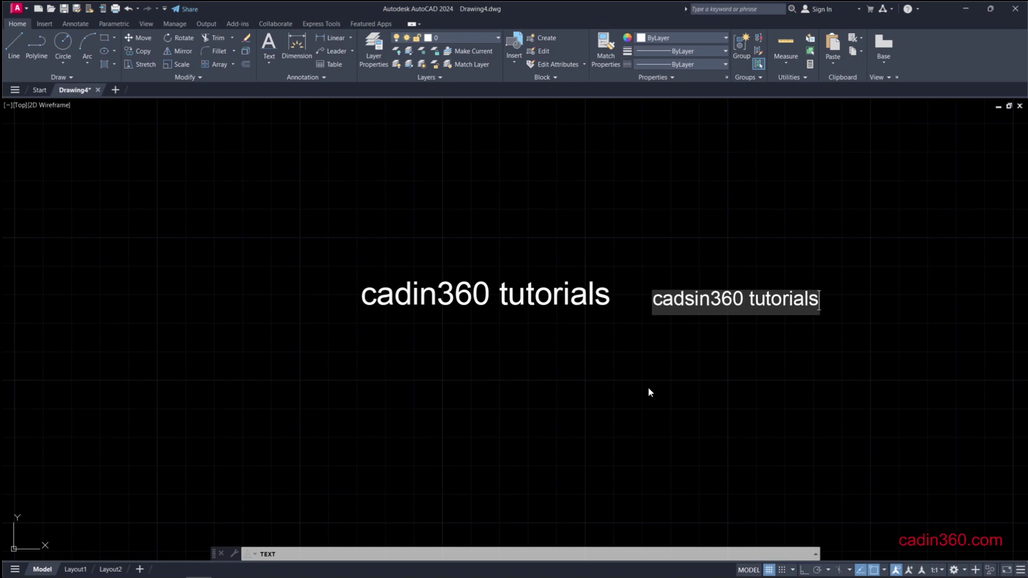
{"action": "key", "text": "Return"}
{"action": "key", "text": "Return"}
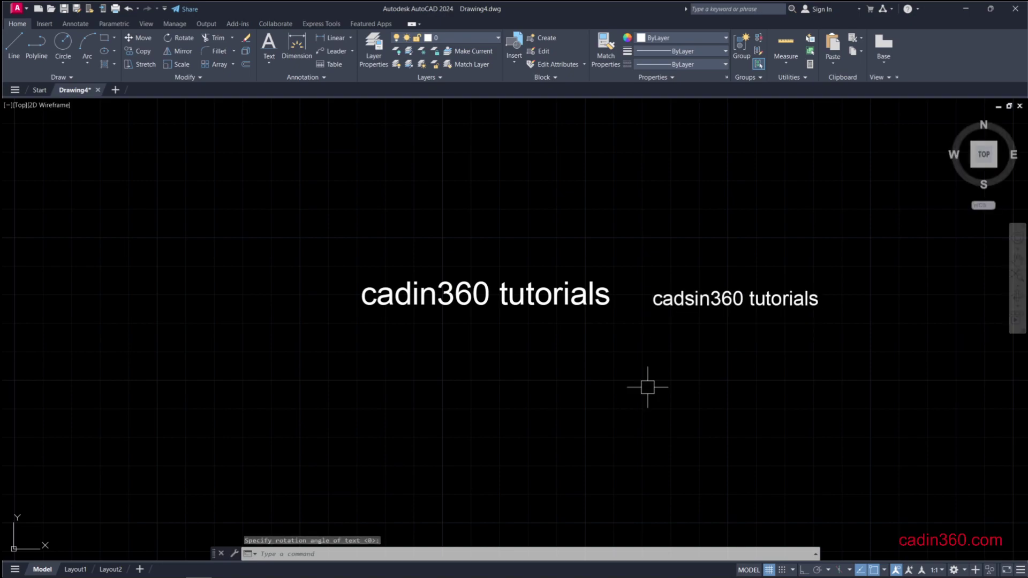
Step: Set the 'cadsin360 tutorials' text height to 8, then 3, and reopen Text Style settings
{"action": "left_click", "coordinate": [692, 303]}
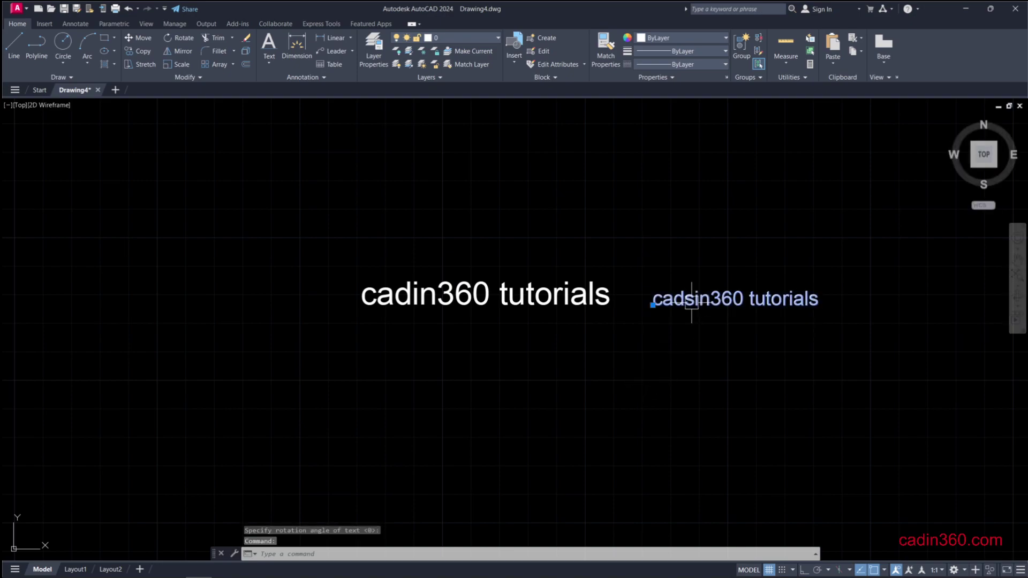
{"action": "type", "text": "ch"}
{"action": "key", "text": "Return"}
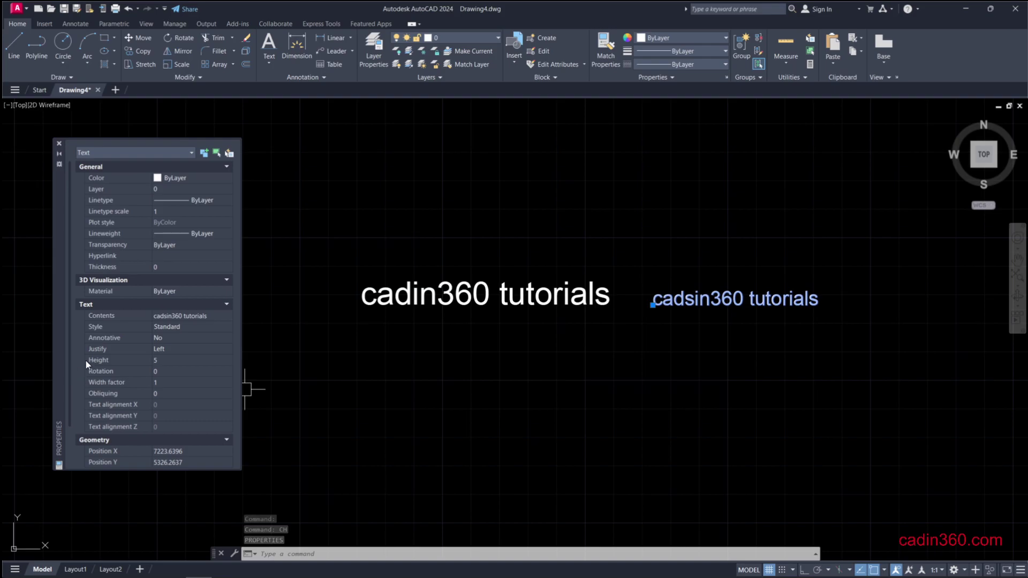
{"action": "left_click", "coordinate": [162, 363]}
{"action": "type", "text": "8"}
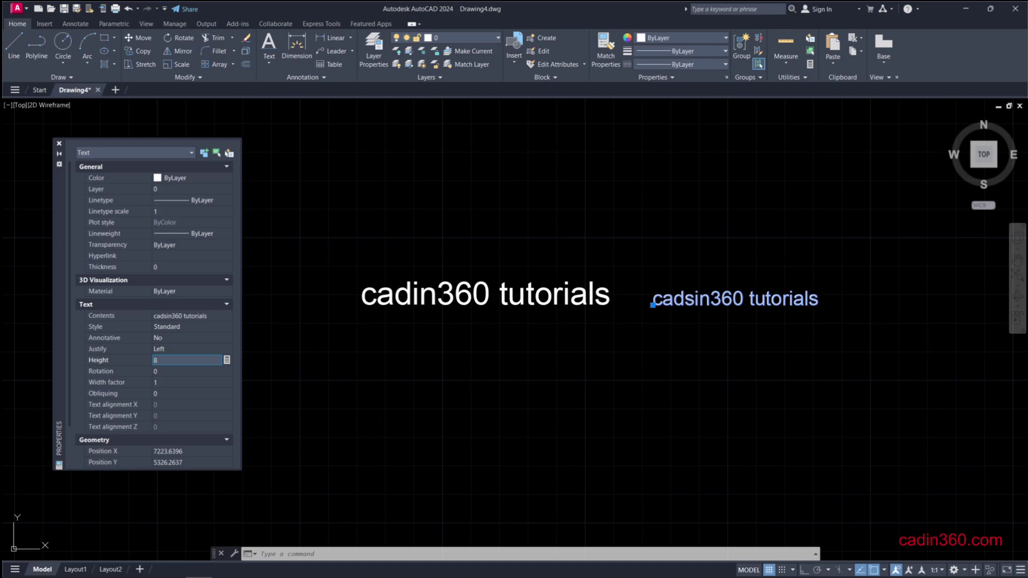
{"action": "key", "text": "Tab"}
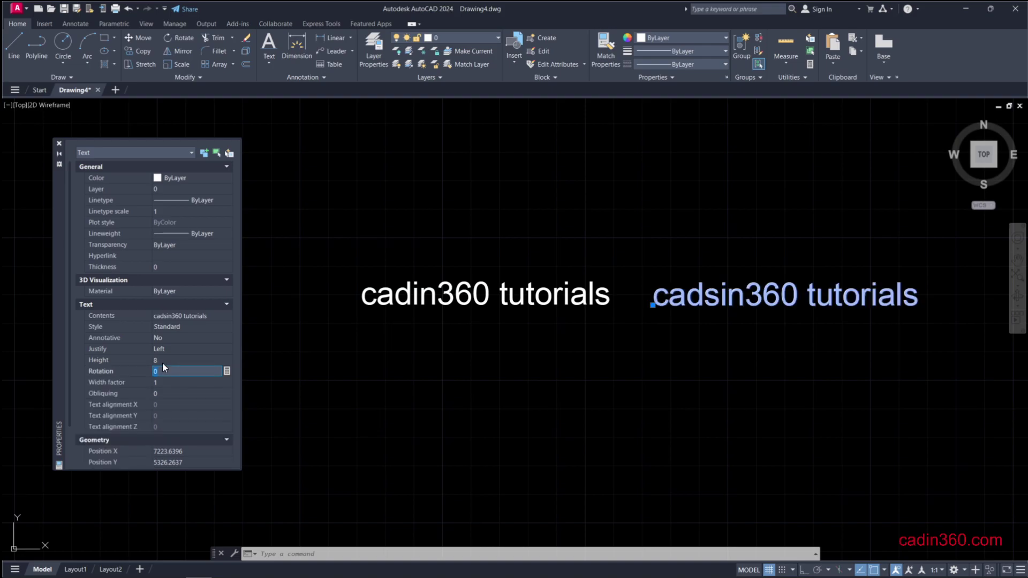
{"action": "left_click", "coordinate": [162, 362]}
{"action": "type", "text": "3"}
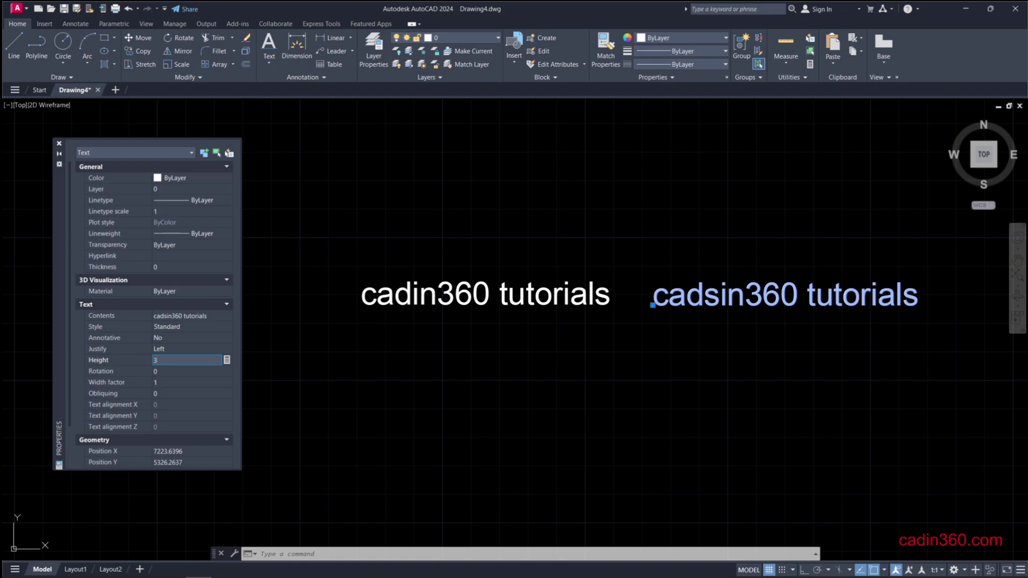
{"action": "key", "text": "Tab"}
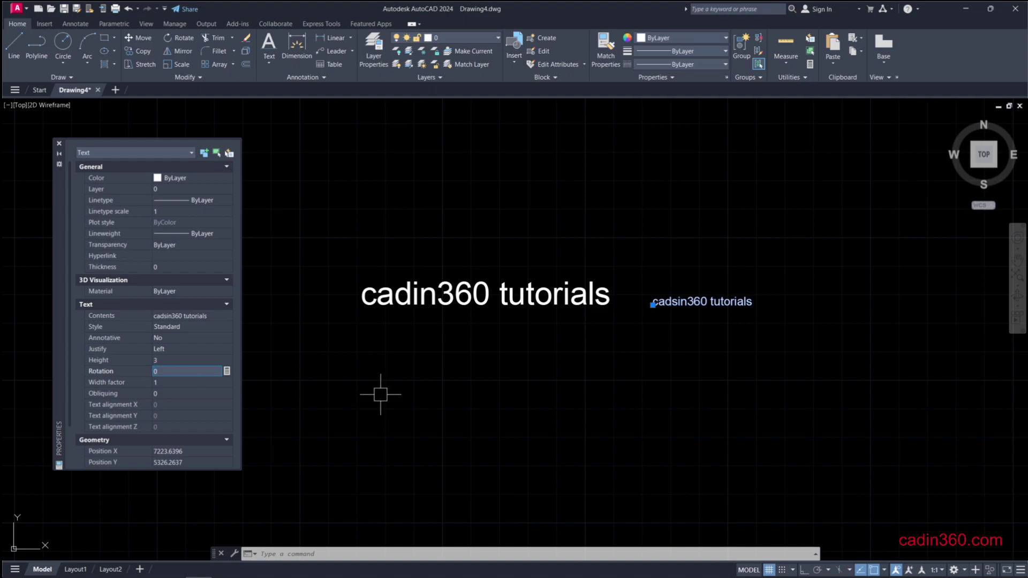
{"action": "type", "text": "st"}
{"action": "key", "text": "Return"}
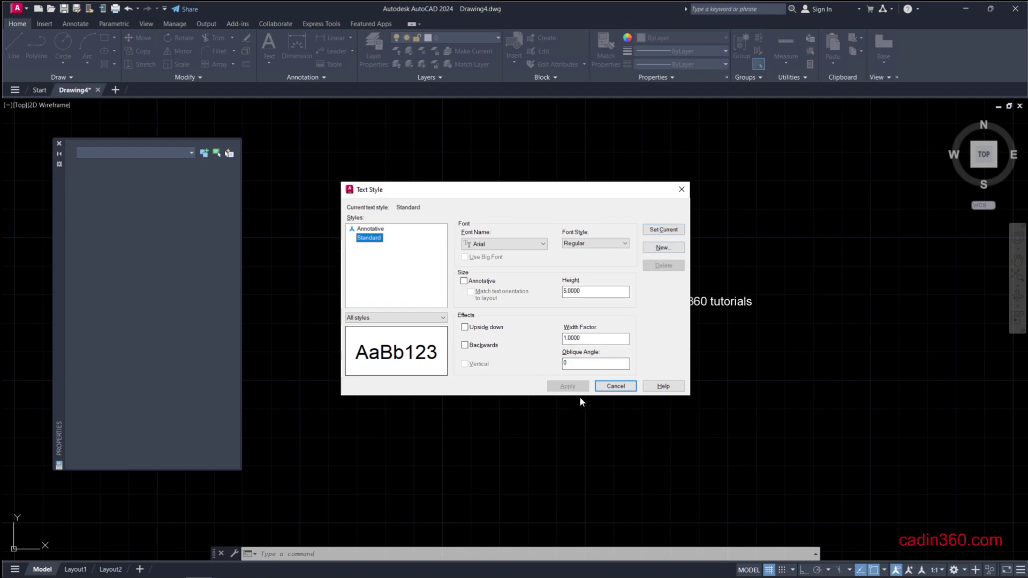
Step: Cancel the Text Style dialog, leaving the Standard style unchanged
{"action": "left_click", "coordinate": [611, 387]}
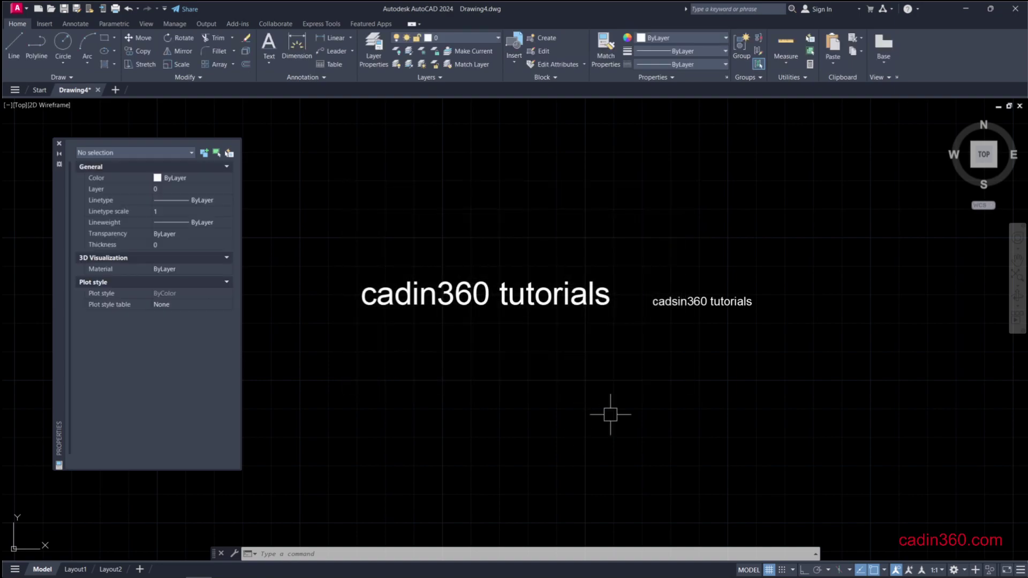